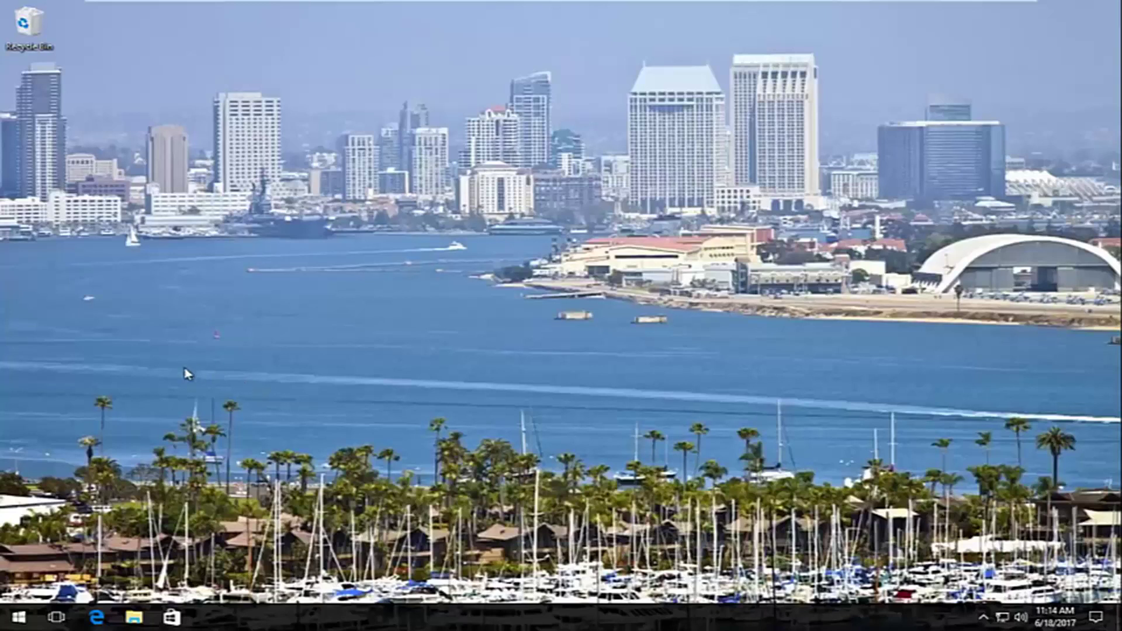
- Open Command Prompt (Admin) from the Win+X menu and approve the UAC prompt
{"action": "right_click", "coordinate": [18, 618]}
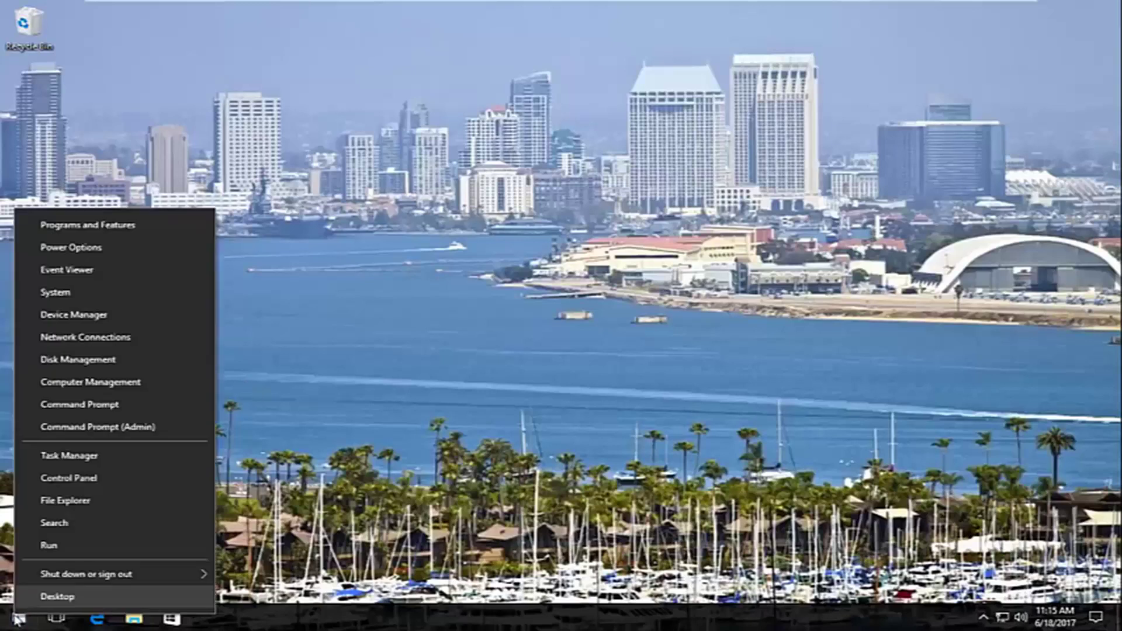
{"action": "left_click", "coordinate": [116, 429]}
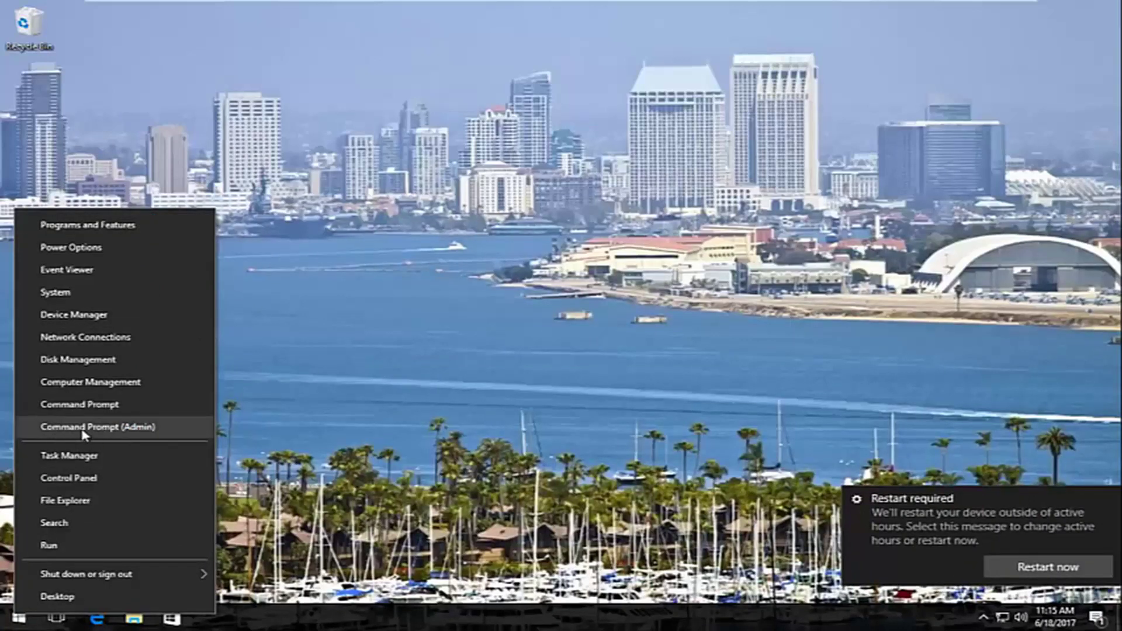
{"action": "left_click", "coordinate": [116, 431]}
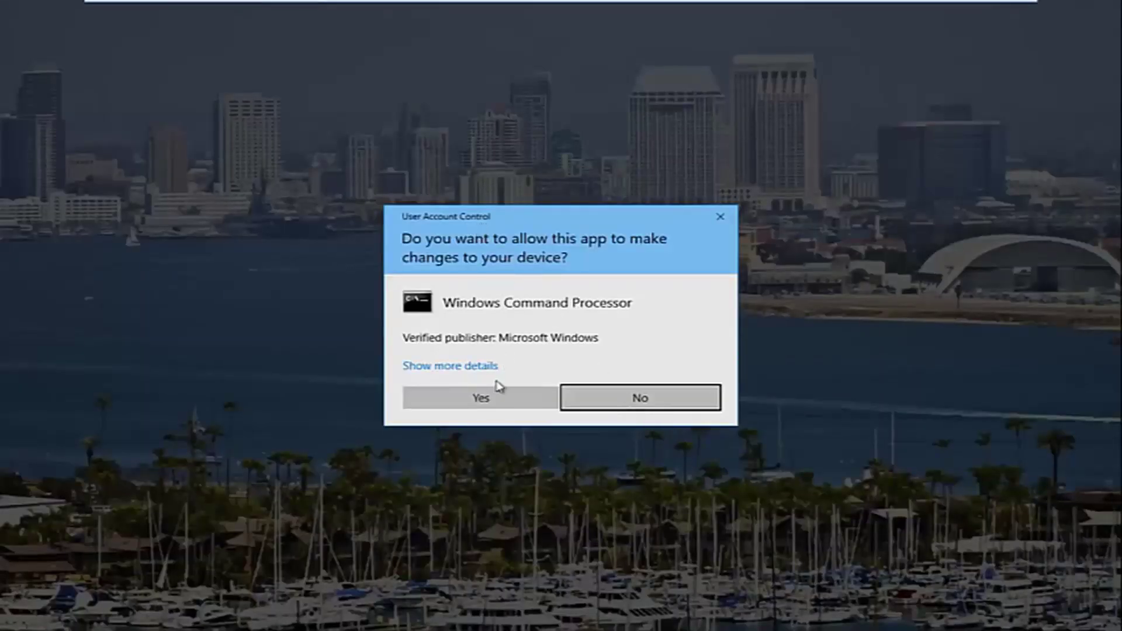
{"action": "left_click", "coordinate": [478, 403]}
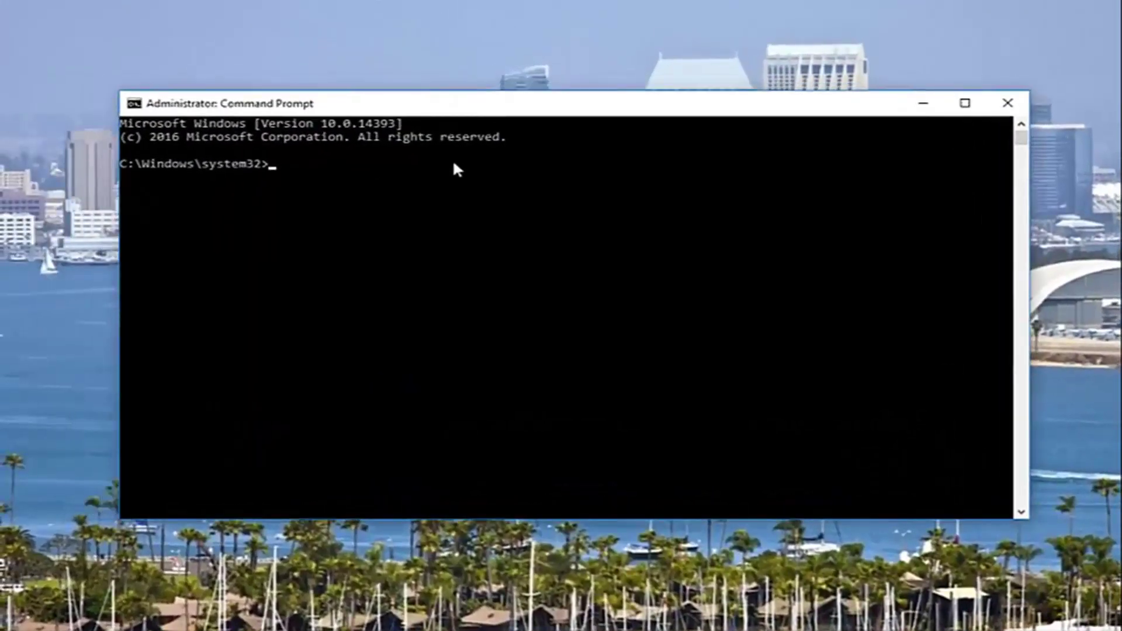
- Run chkdsk /f and answer y to schedule the disk check for next restart
{"action": "type", "text": "c"}
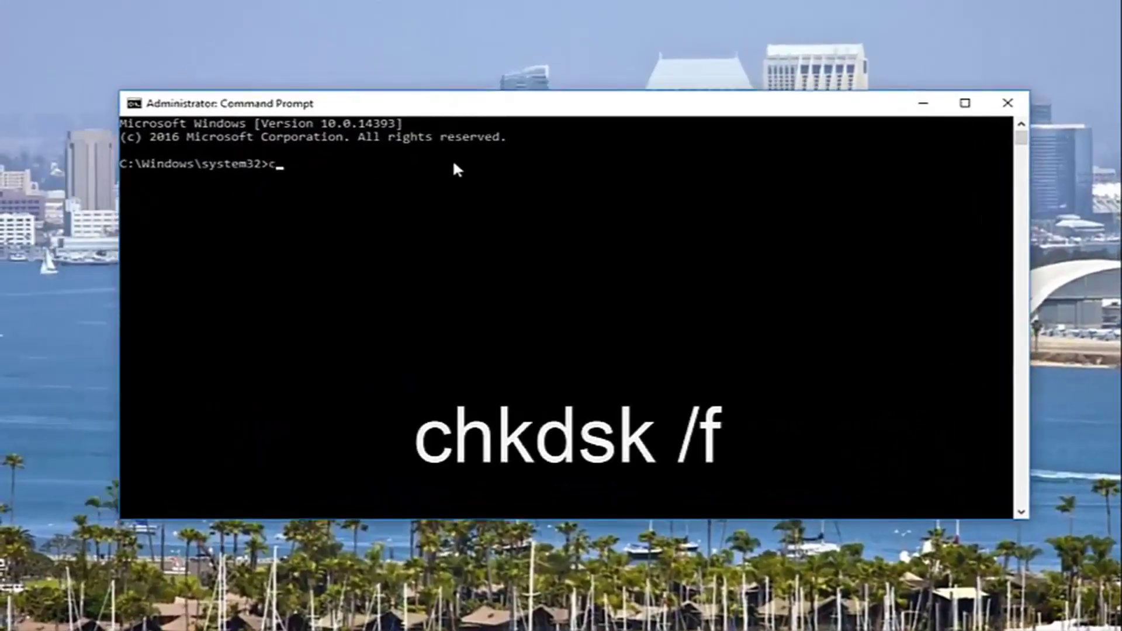
{"action": "type", "text": "hkdsk"}
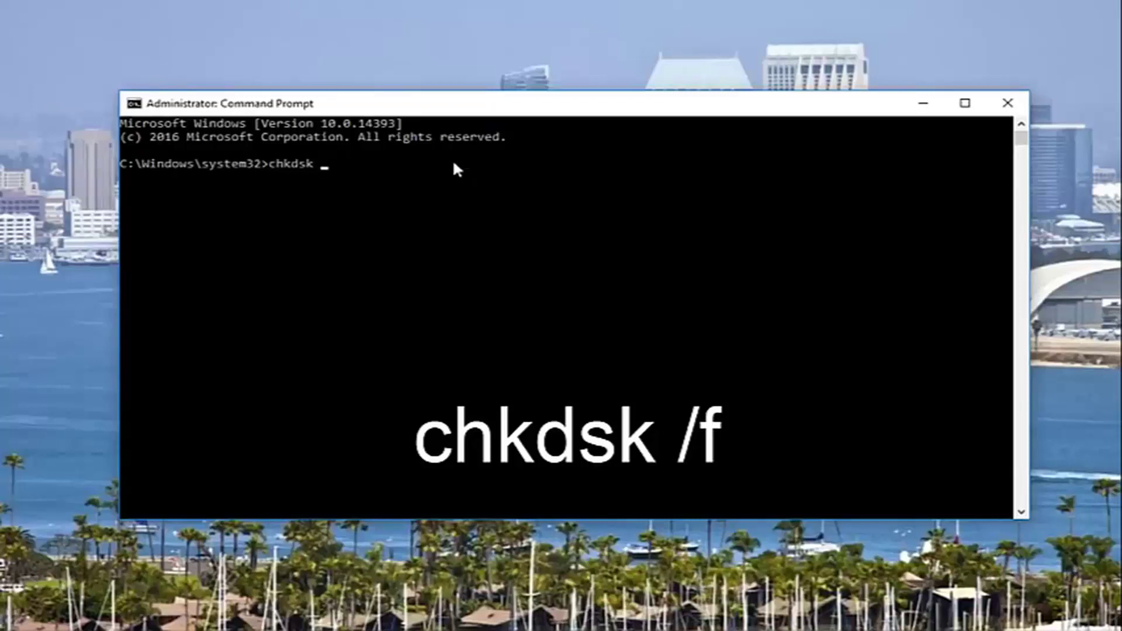
{"action": "type", "text": " /f"}
{"action": "key", "text": "Return"}
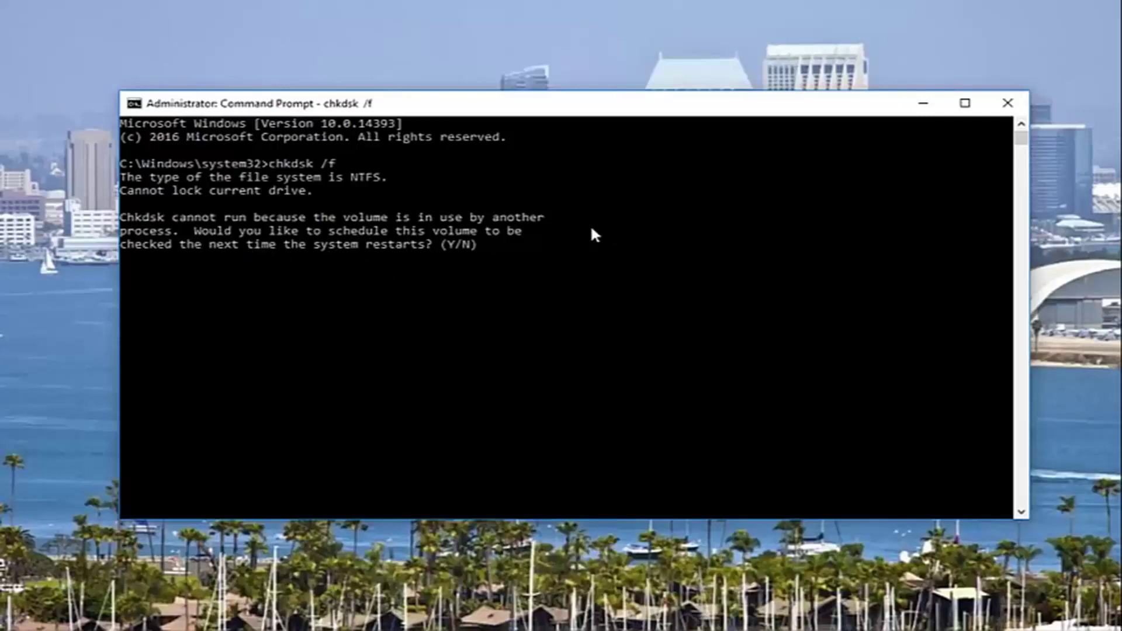
{"action": "type", "text": "y"}
{"action": "key", "text": "Return"}
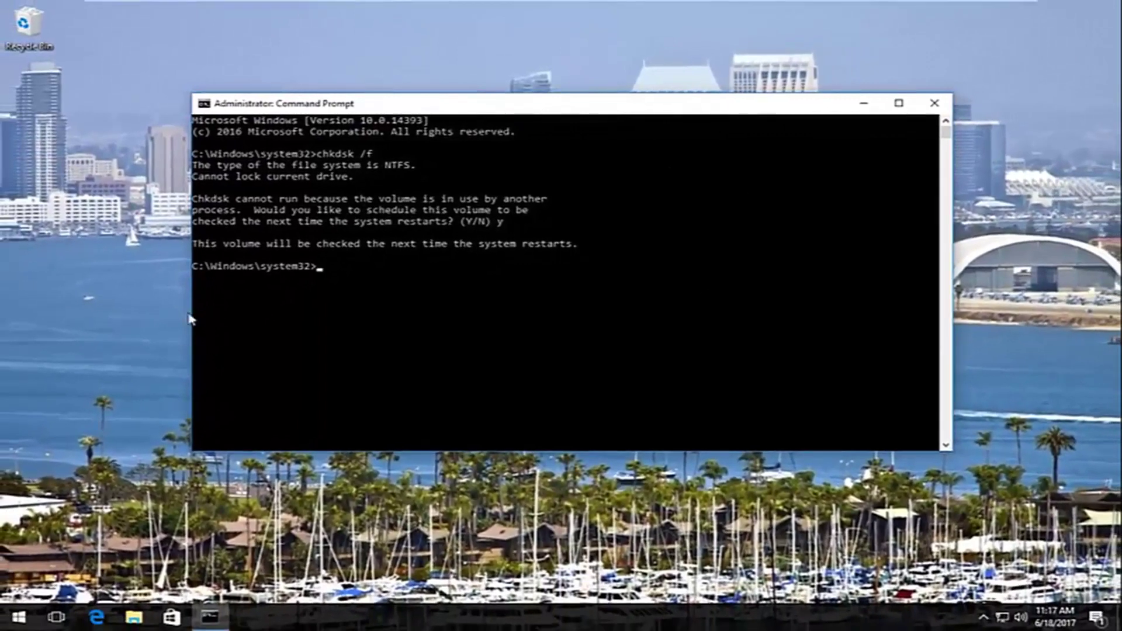
- Close Command Prompt, view the Start menu's Sleep and Update and restart options, then dismiss Start
{"action": "left_click", "coordinate": [934, 103]}
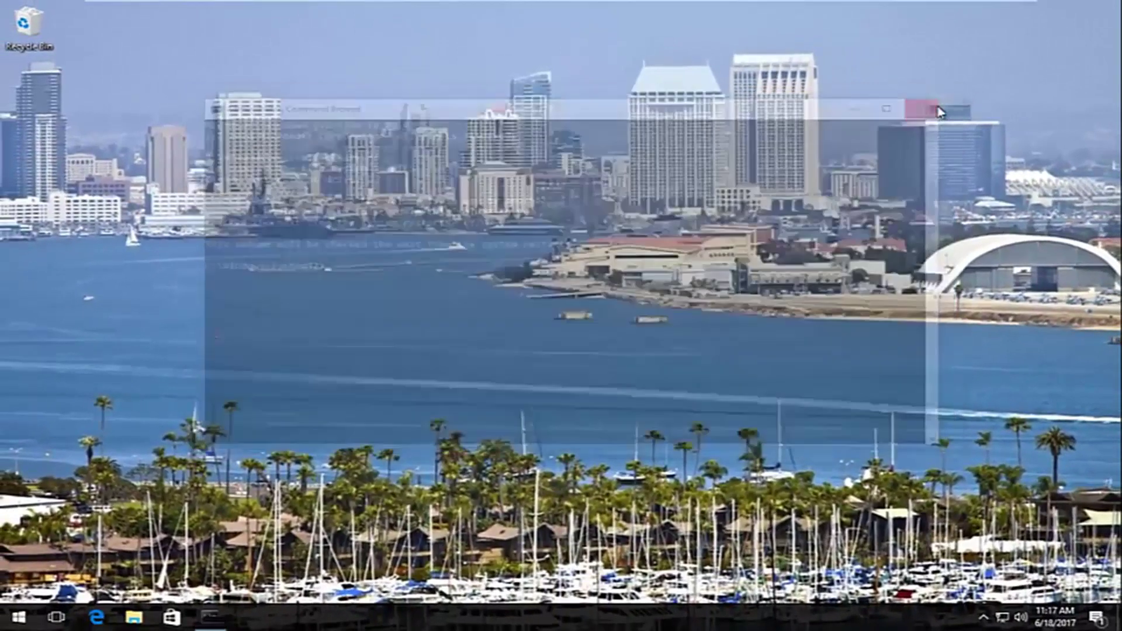
{"action": "left_click", "coordinate": [18, 618]}
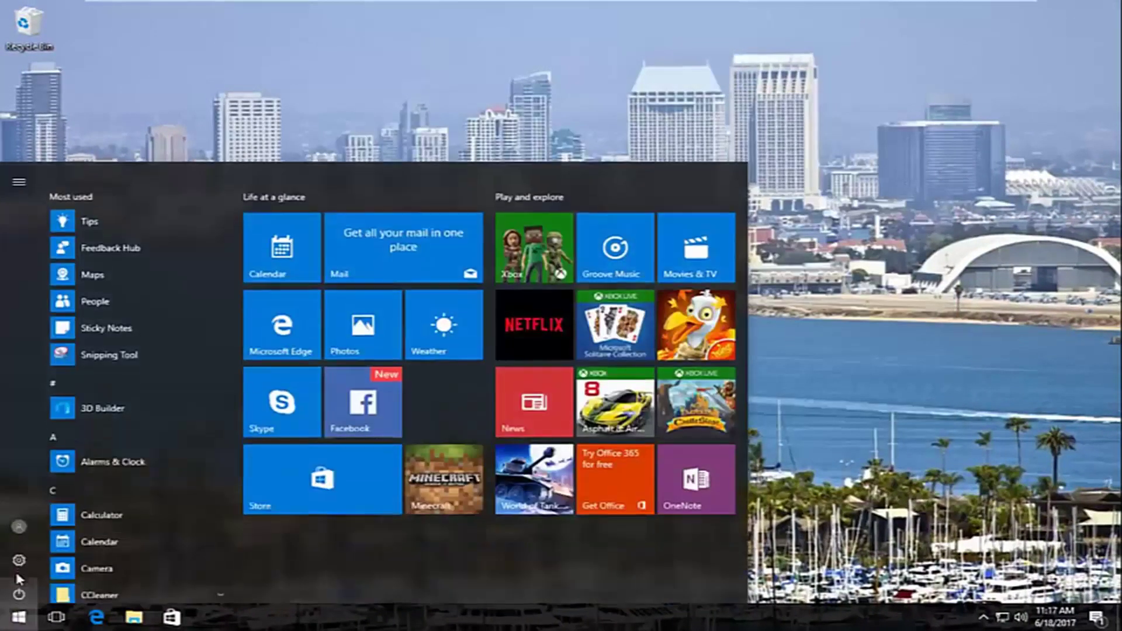
{"action": "left_click", "coordinate": [14, 592]}
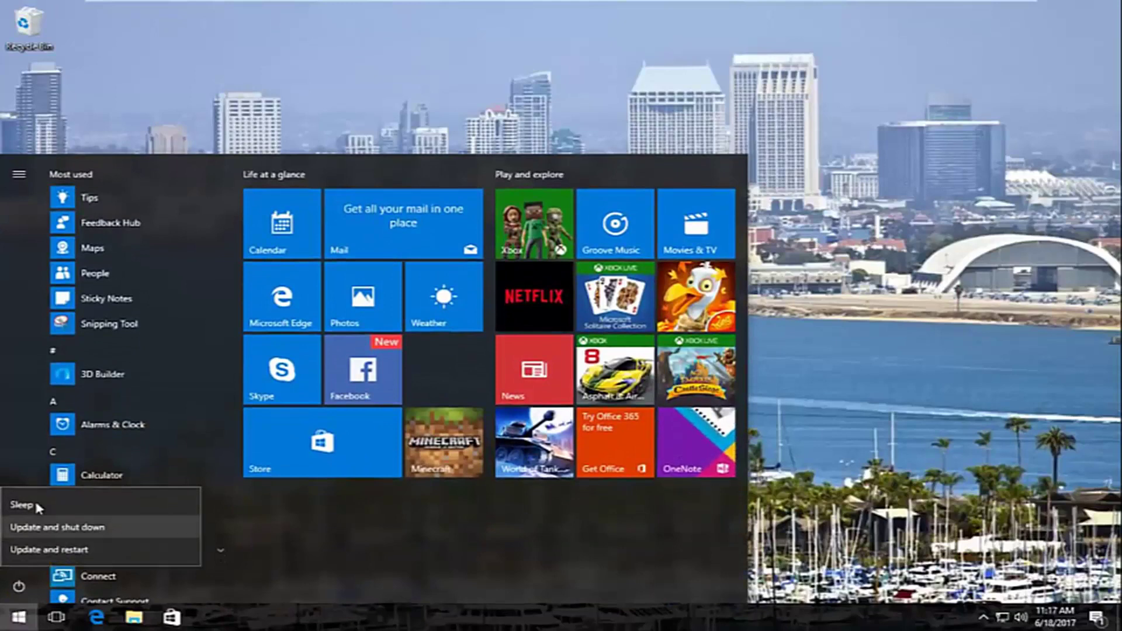
{"action": "left_click", "coordinate": [922, 326]}
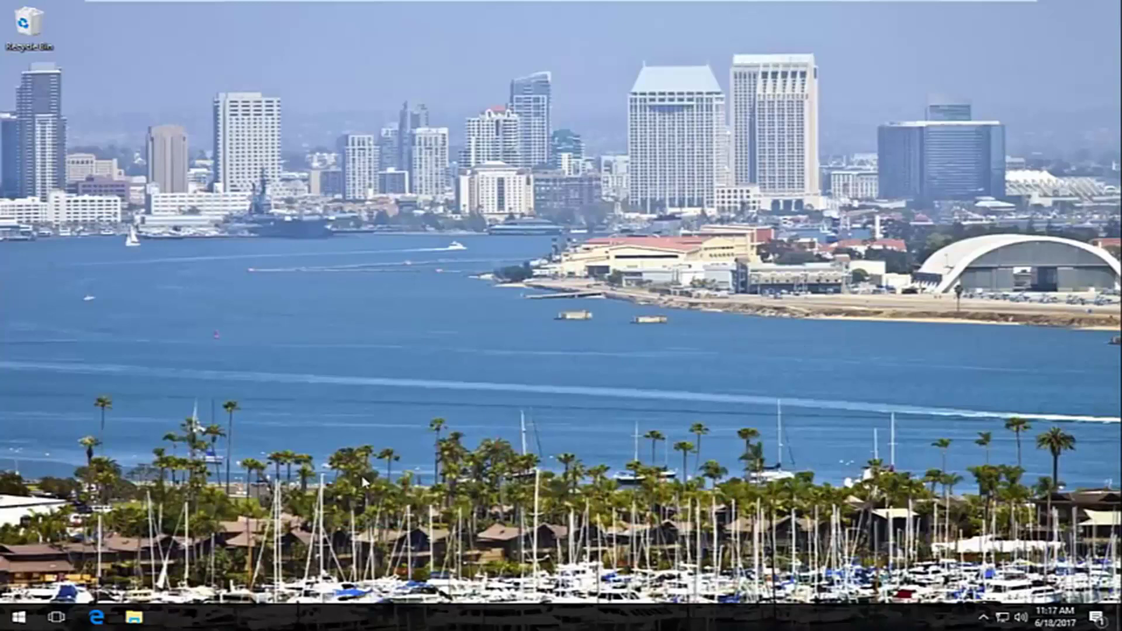
{"action": "left_click", "coordinate": [13, 624]}
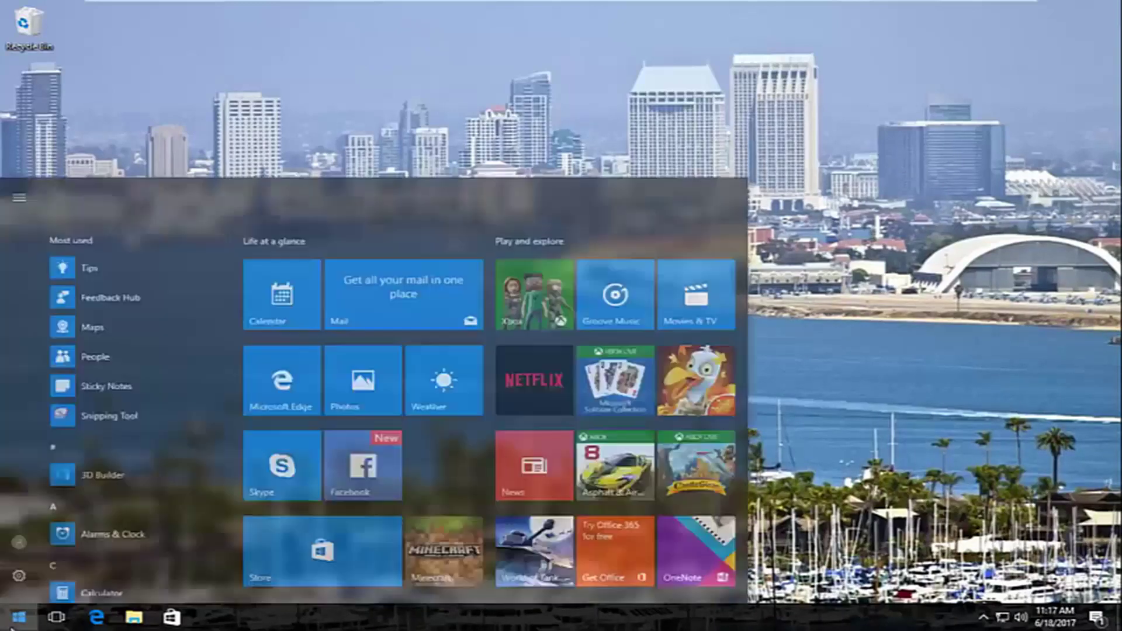
{"action": "key", "text": "super"}
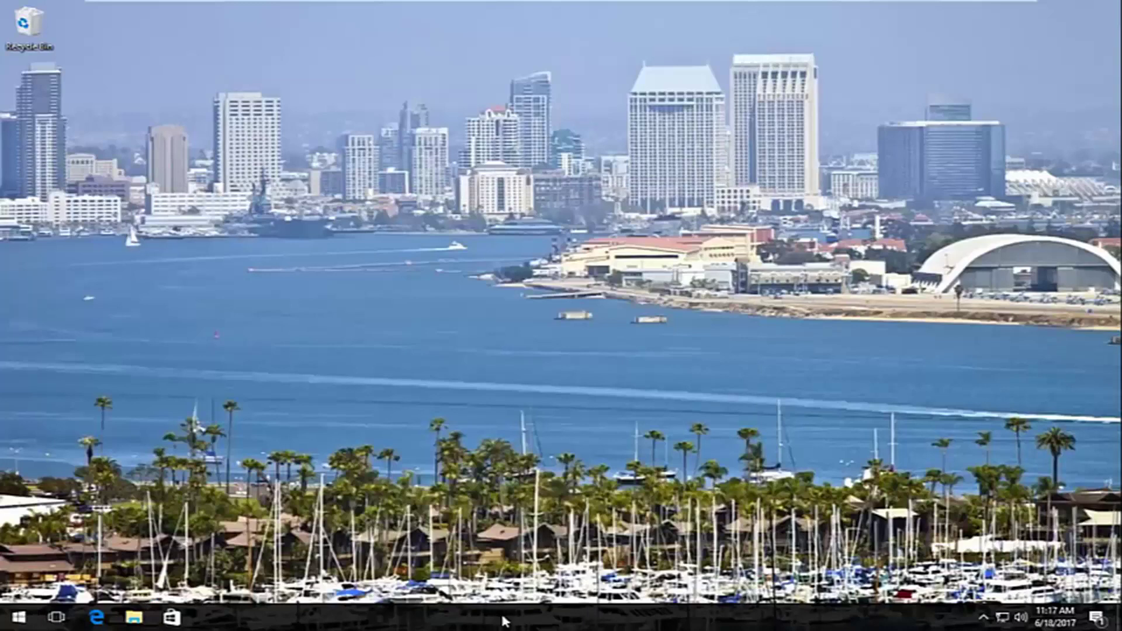
- Open Task Manager from the taskbar, expand to the detailed view, and show the Startup tab
{"action": "right_click", "coordinate": [547, 618]}
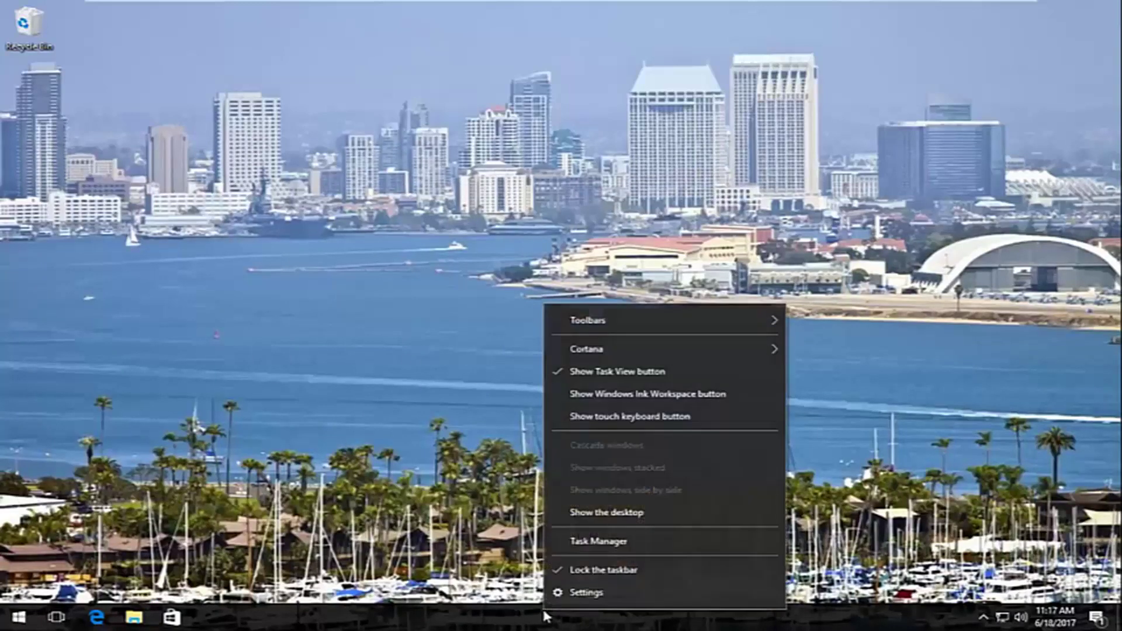
{"action": "left_click", "coordinate": [594, 542]}
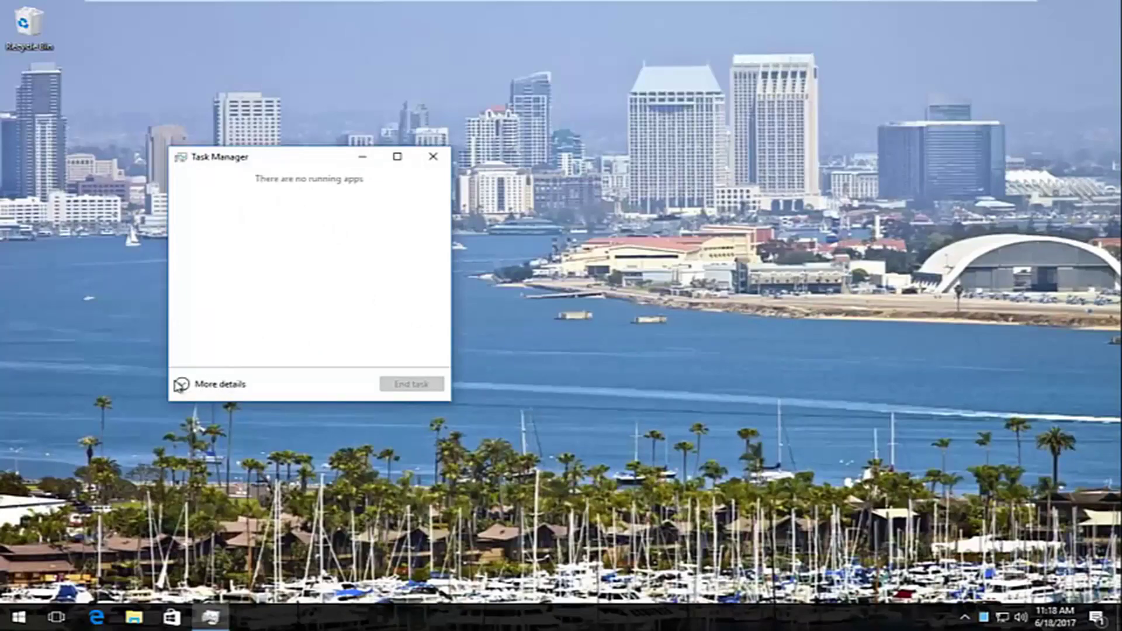
{"action": "left_click", "coordinate": [182, 385]}
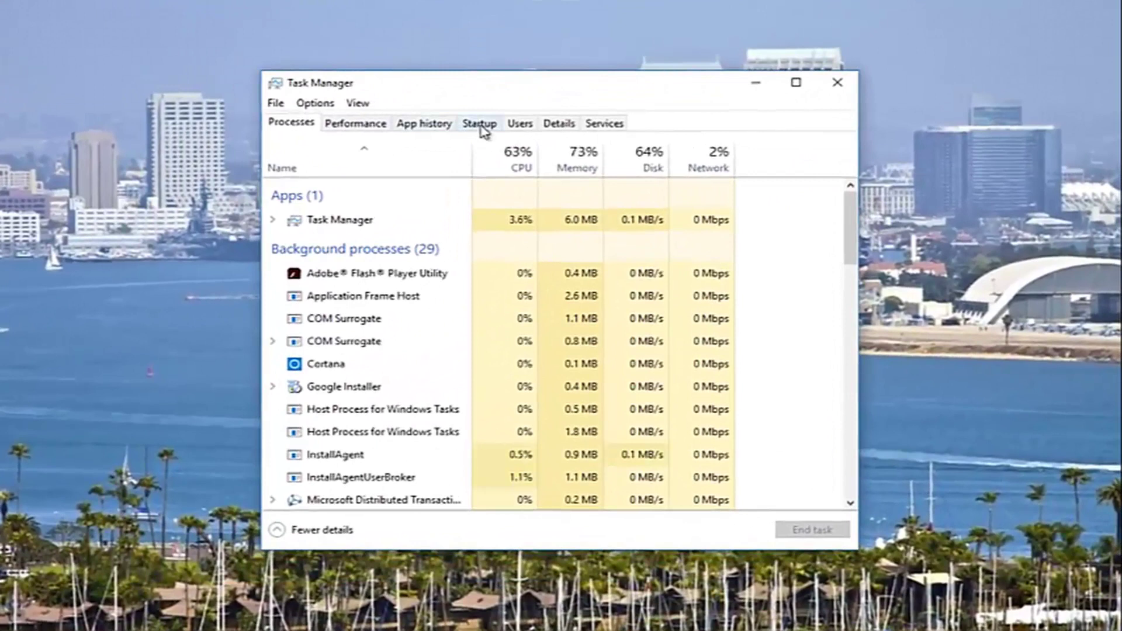
{"action": "left_click", "coordinate": [481, 127]}
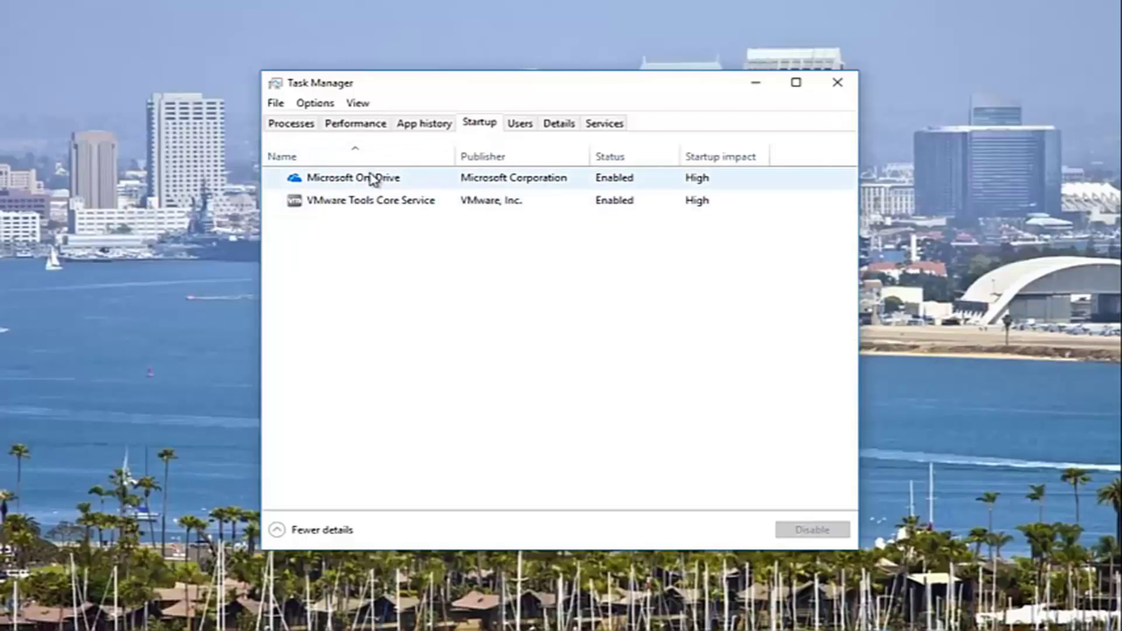
- Disable Microsoft OneDrive on the Startup tab, confirm its status, and close Task Manager
{"action": "left_click", "coordinate": [344, 182]}
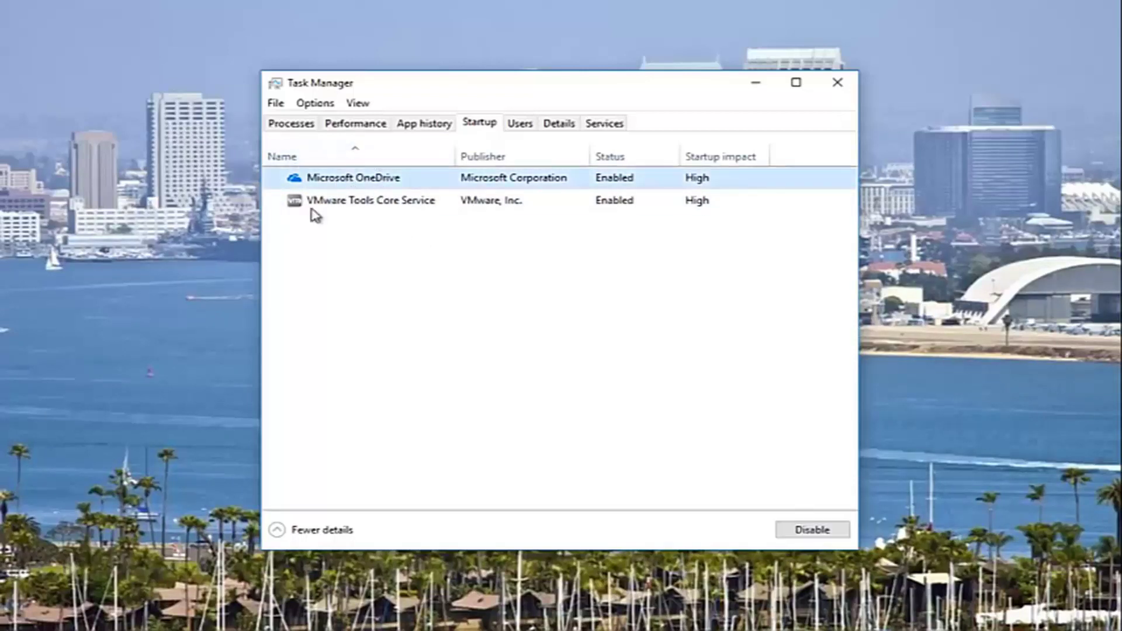
{"action": "left_click", "coordinate": [805, 529]}
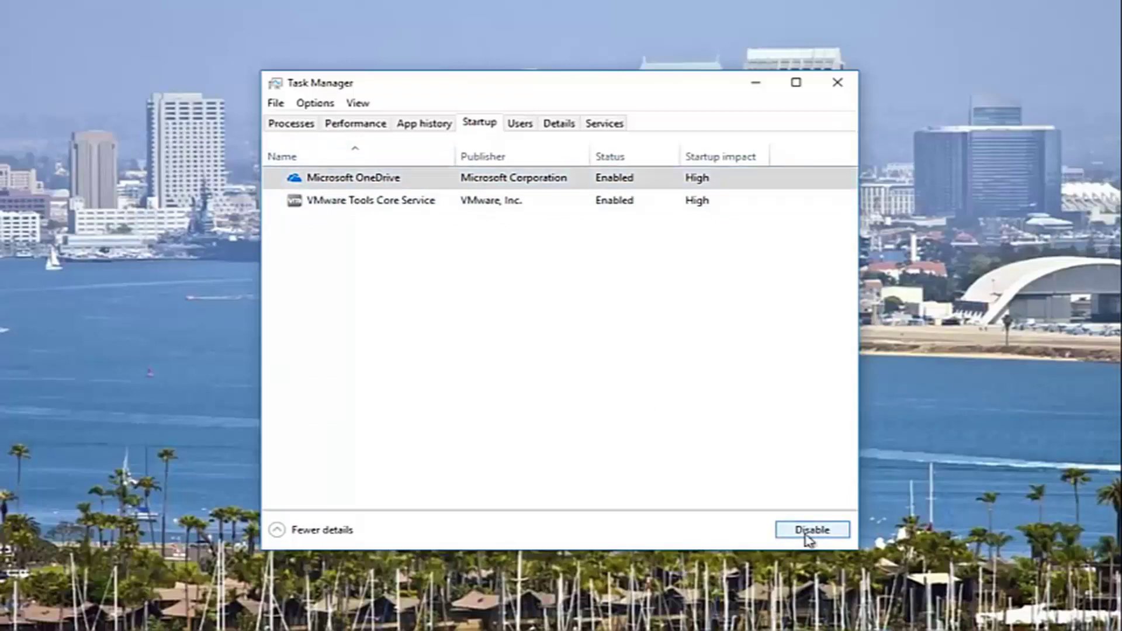
{"action": "left_click", "coordinate": [809, 538]}
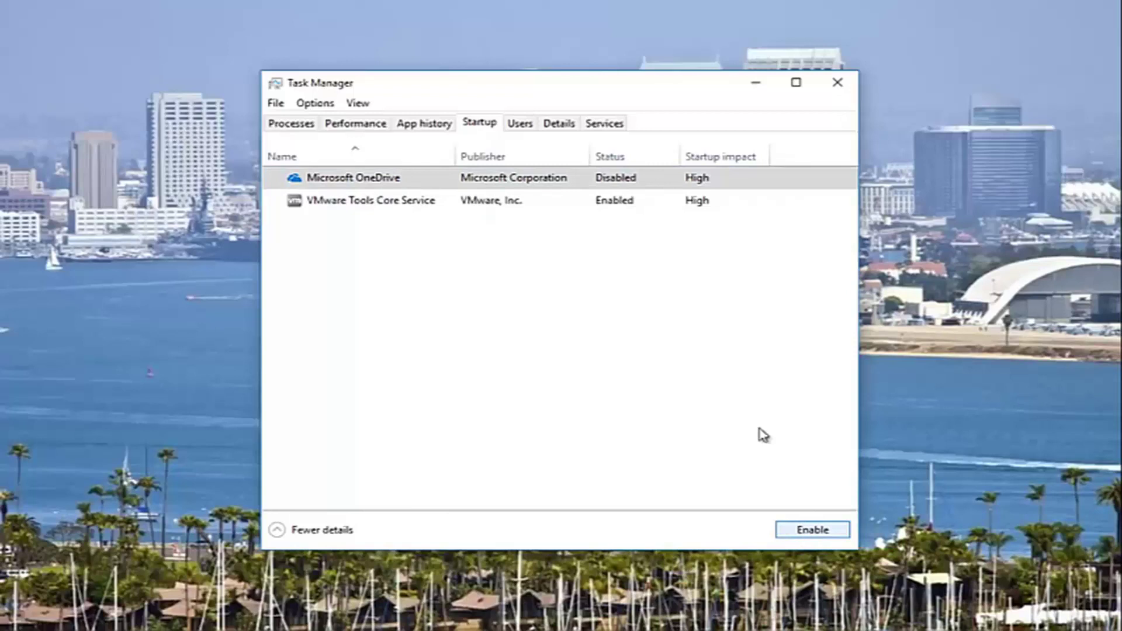
{"action": "left_click", "coordinate": [378, 204]}
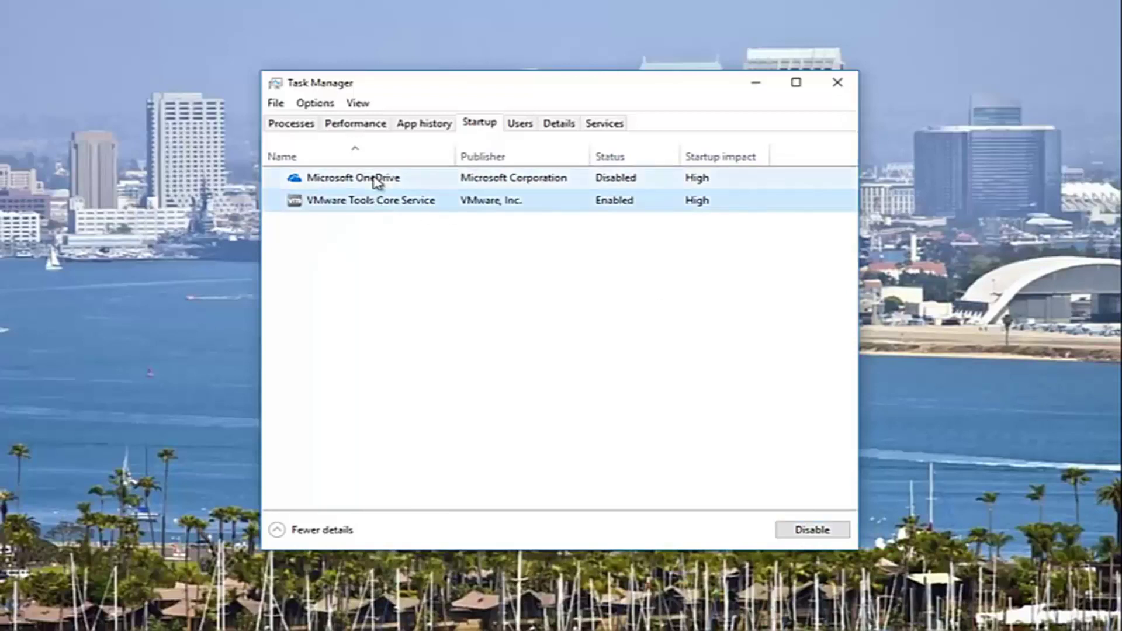
{"action": "left_click", "coordinate": [377, 181]}
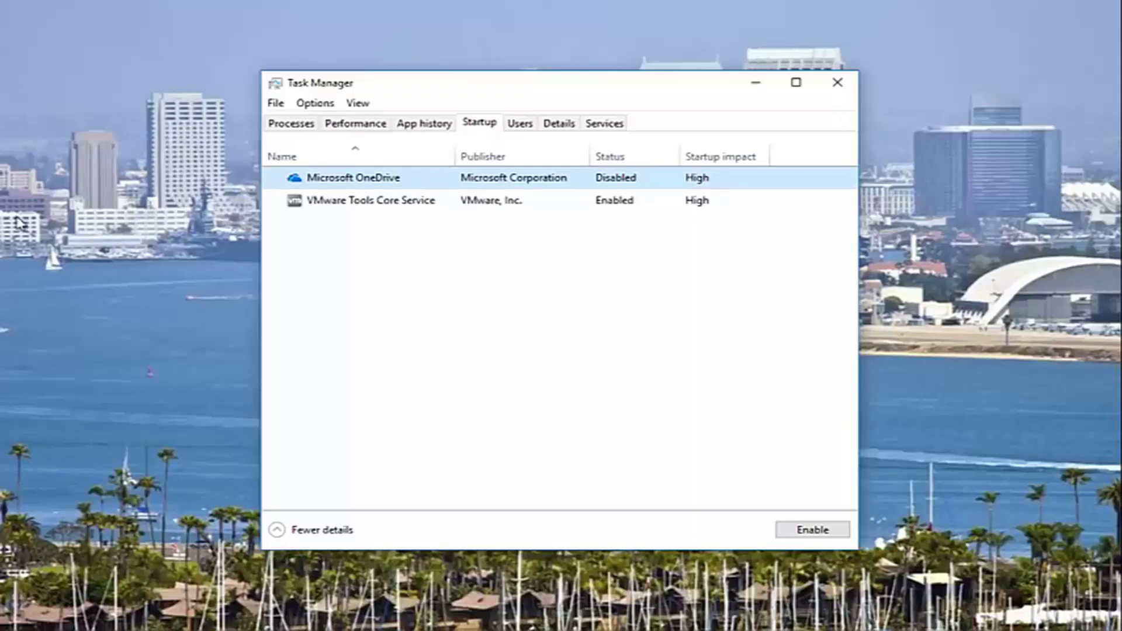
{"action": "left_click", "coordinate": [837, 88]}
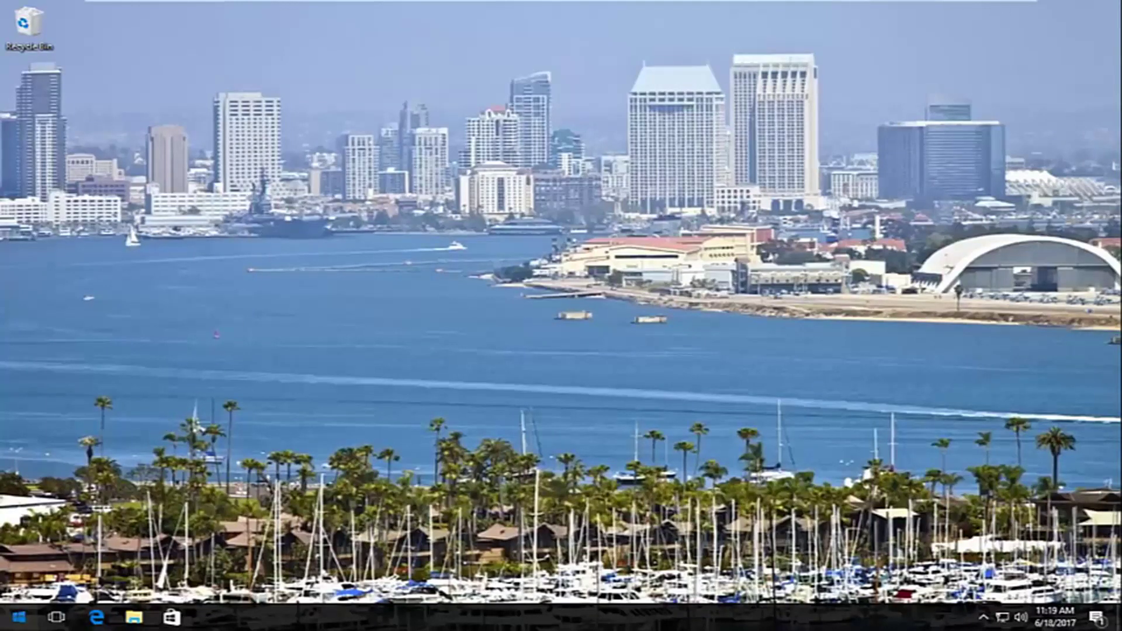
- Search Start for 'disk cleanup' and launch it for drive C:, reviewing up to 126 MB of deletable files
{"action": "left_click", "coordinate": [4, 619]}
{"action": "type", "text": "d"}
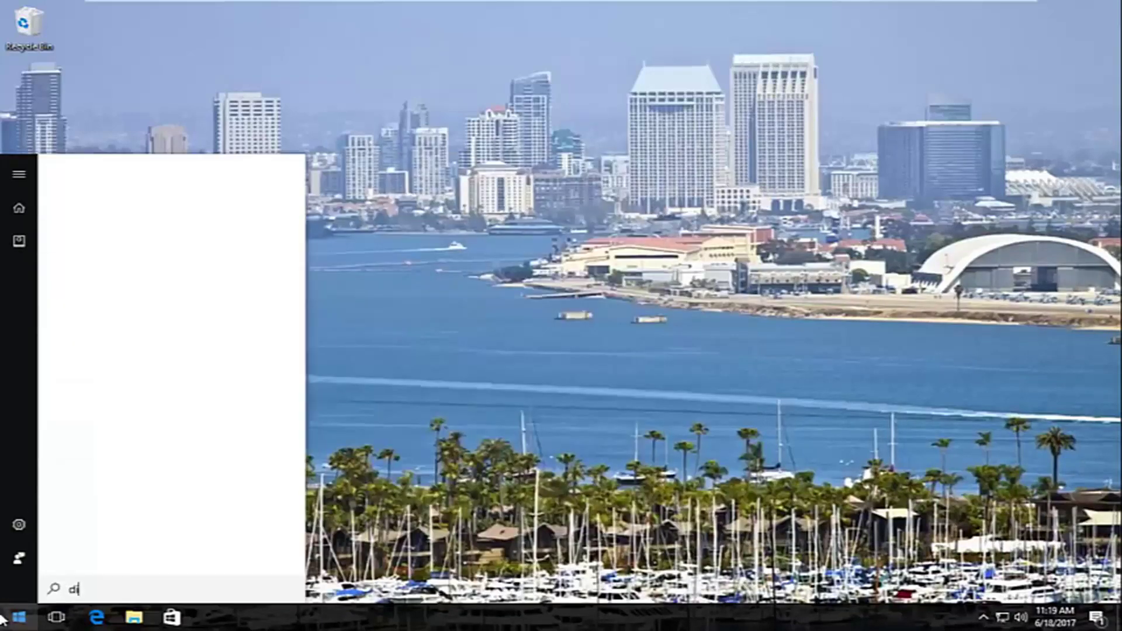
{"action": "type", "text": "isk cleanup"}
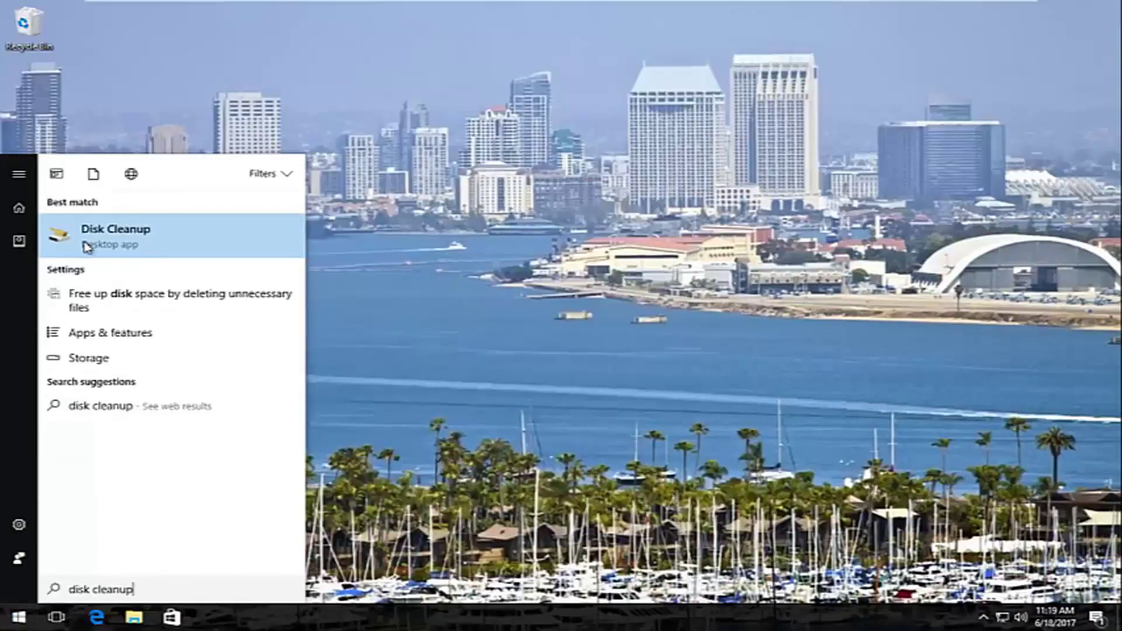
{"action": "left_click", "coordinate": [98, 233]}
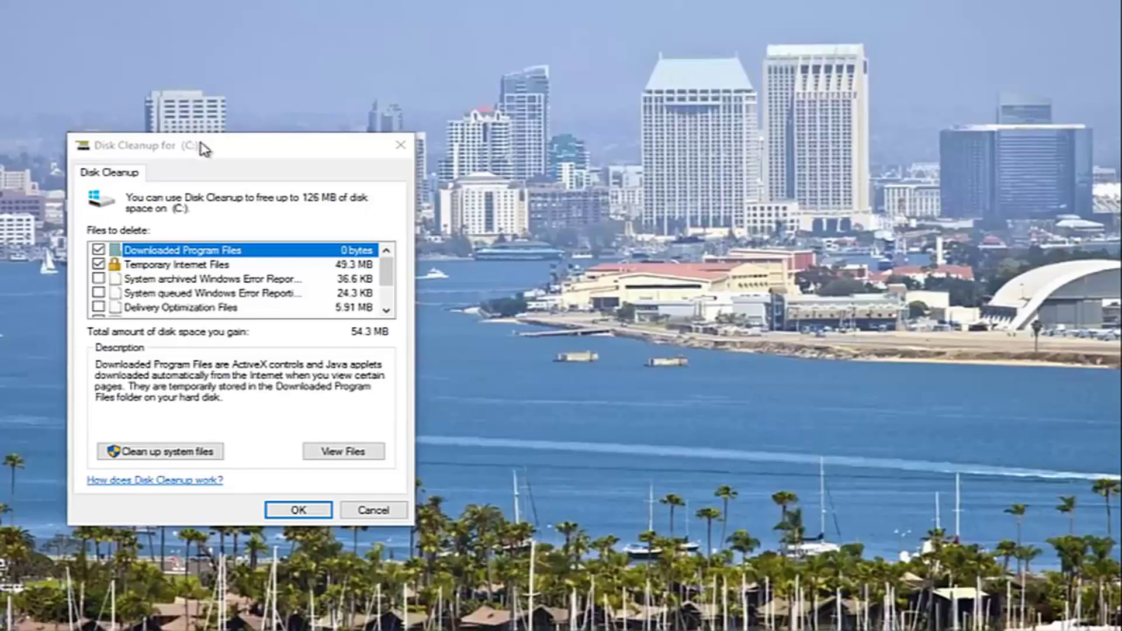
{"action": "left_click_drag", "start_coordinate": [199, 144], "coordinate": [515, 92]}
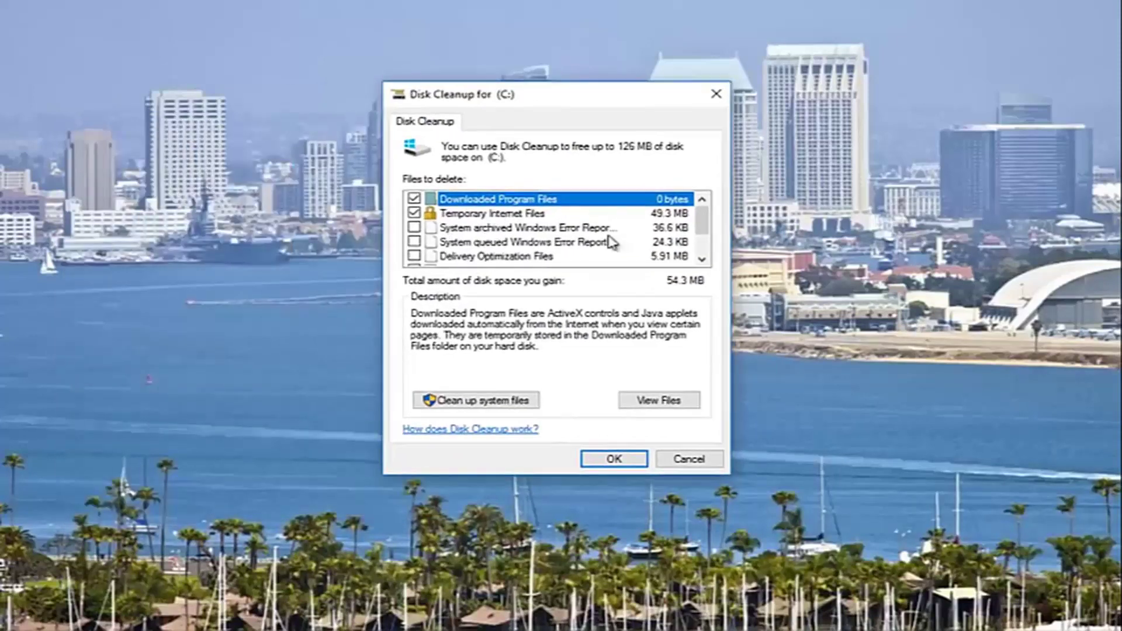
{"action": "left_click_drag", "start_coordinate": [701, 221], "coordinate": [667, 199]}
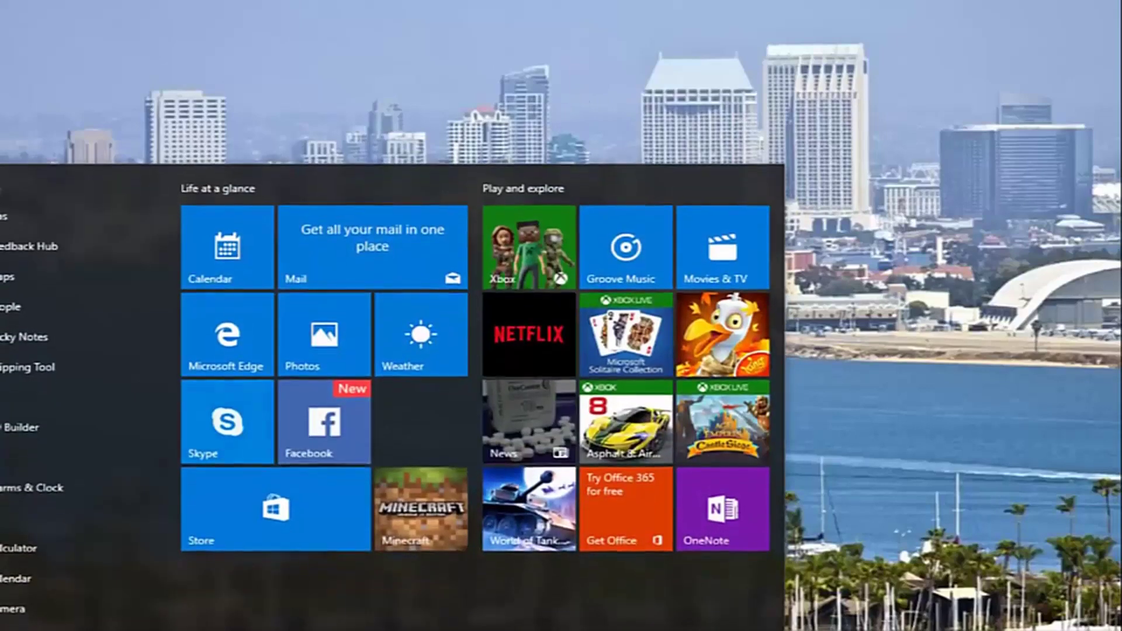
- Search 'def' to open Optimize Drives, check System Reserved and (C:) at 0% fragmented, then close it
{"action": "type", "text": "disk cleanup"}
{"action": "key", "text": "BackSpace"}
{"action": "key", "text": "BackSpace"}
{"action": "key", "text": "BackSpace"}
{"action": "key", "text": "BackSpace"}
{"action": "key", "text": "BackSpace"}
{"action": "key", "text": "BackSpace"}
{"action": "key", "text": "BackSpace"}
{"action": "key", "text": "BackSpace"}
{"action": "key", "text": "BackSpace"}
{"action": "key", "text": "BackSpace"}
{"action": "key", "text": "BackSpace"}
{"action": "key", "text": "BackSpace"}
{"action": "type", "text": "def"}
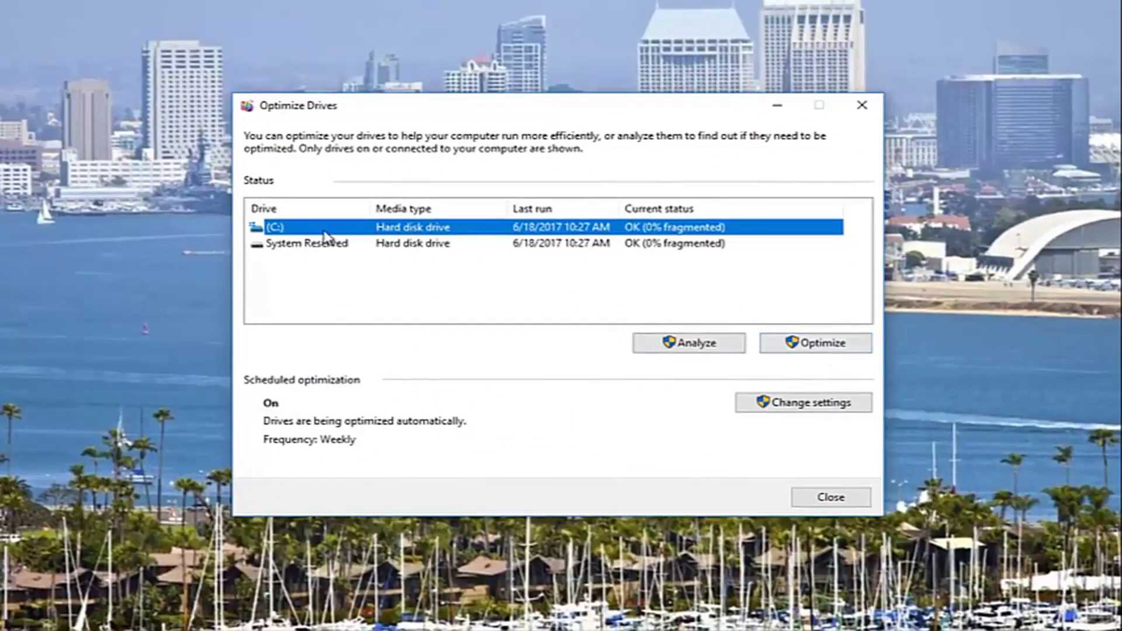
{"action": "left_click", "coordinate": [289, 246]}
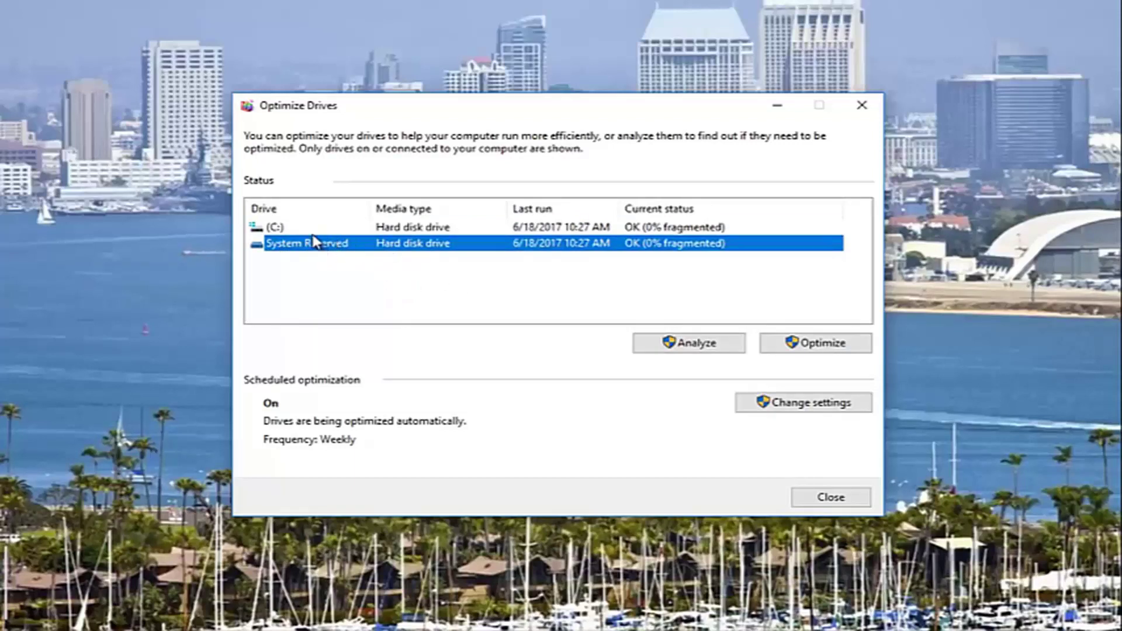
{"action": "left_click", "coordinate": [295, 228]}
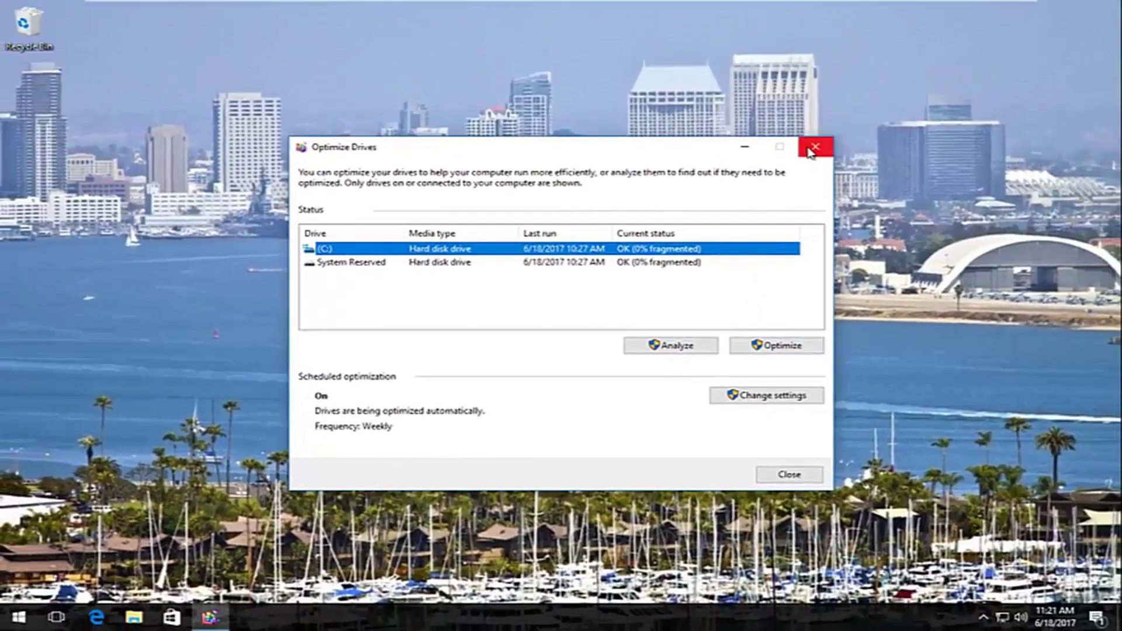
{"action": "left_click", "coordinate": [810, 154]}
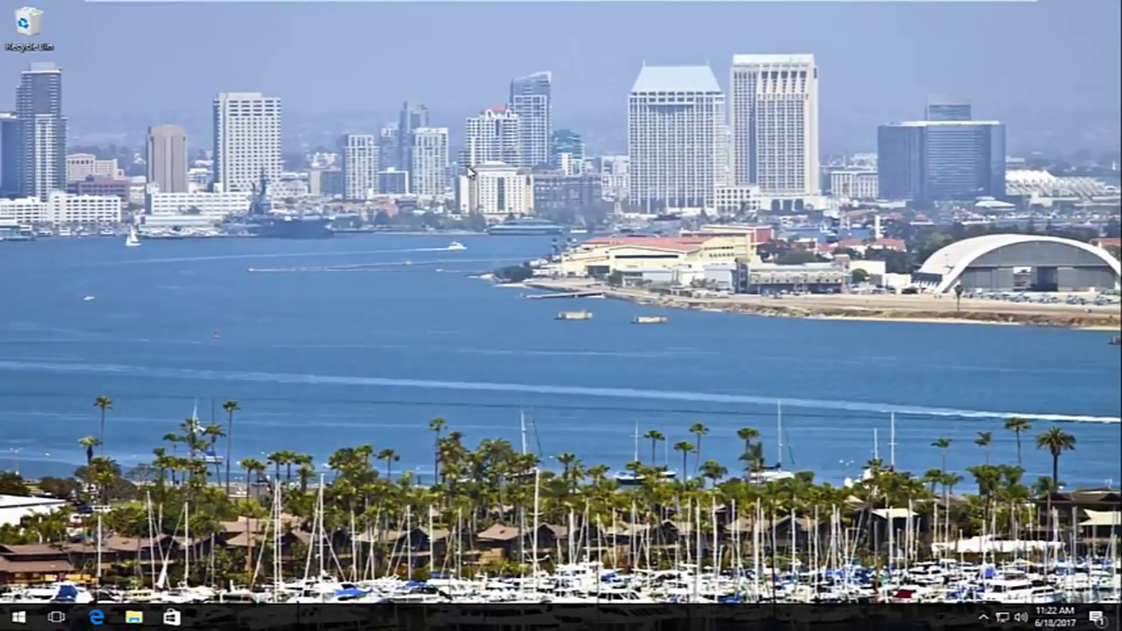